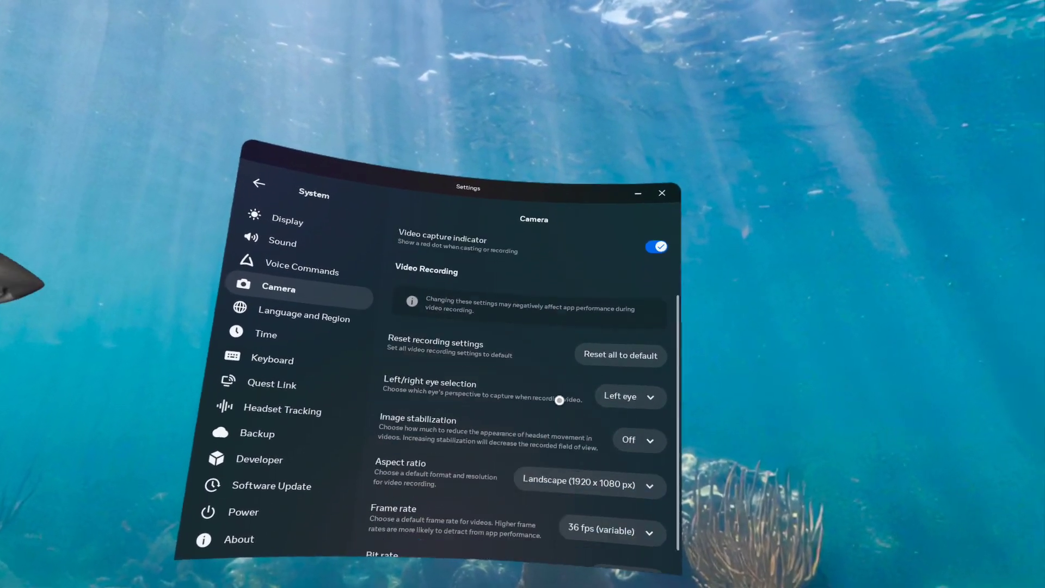
Step: Set the video recording bit rate to 5 mbps in the Camera settings and close the settings
scroll(559, 400, down, 2)
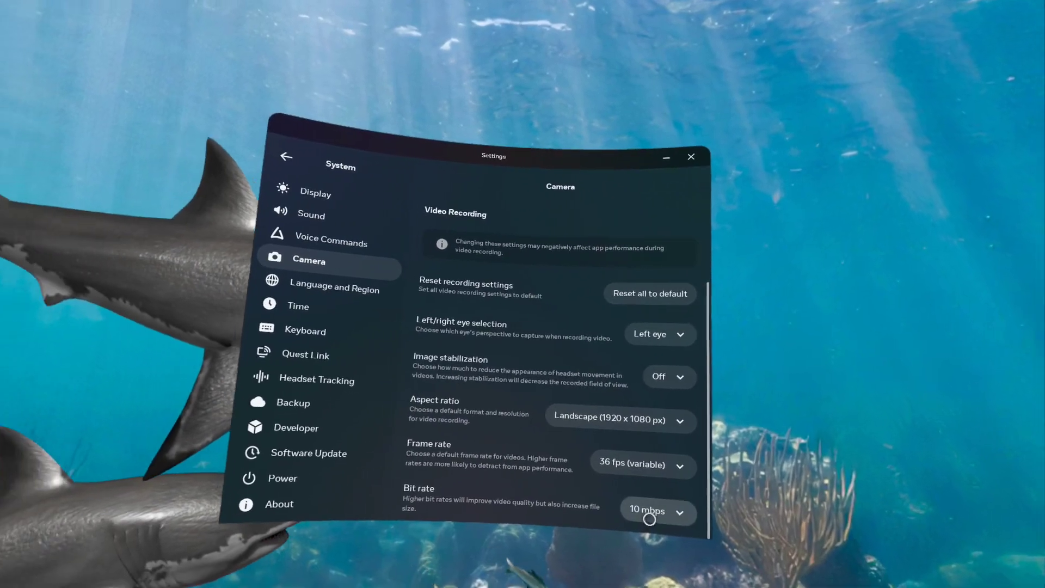
click(606, 510)
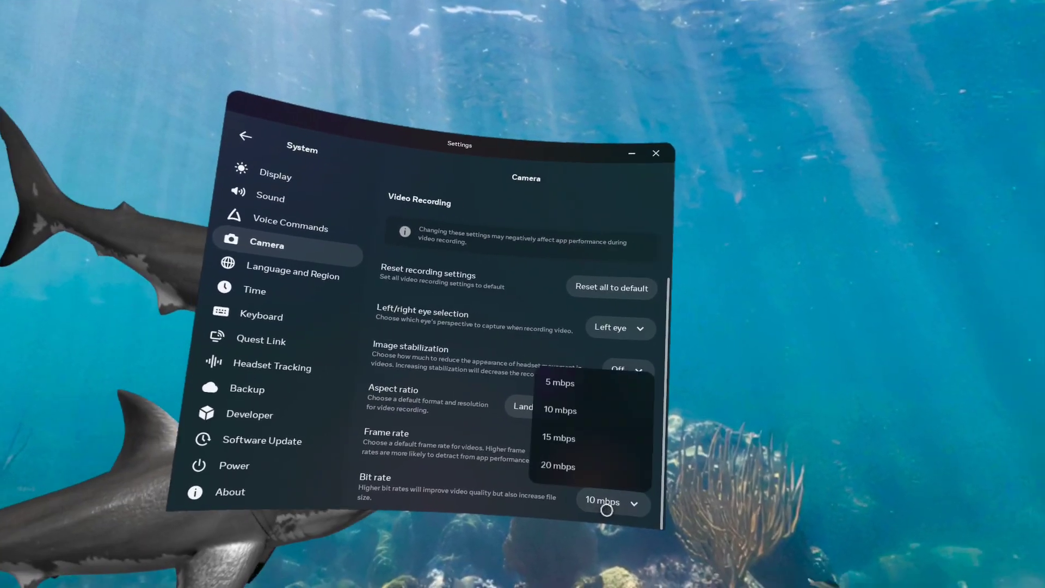
click(560, 382)
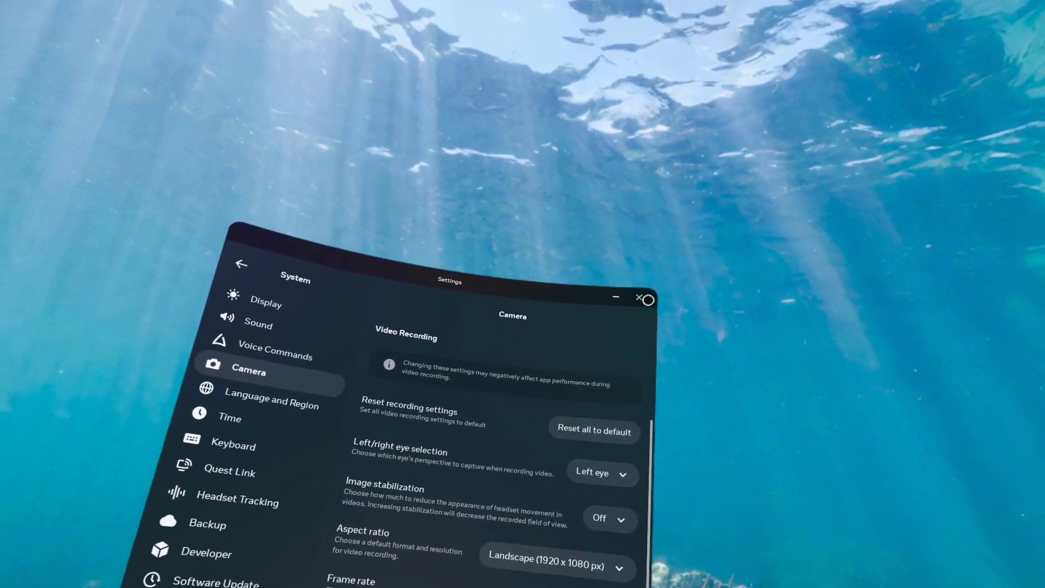
click(643, 298)
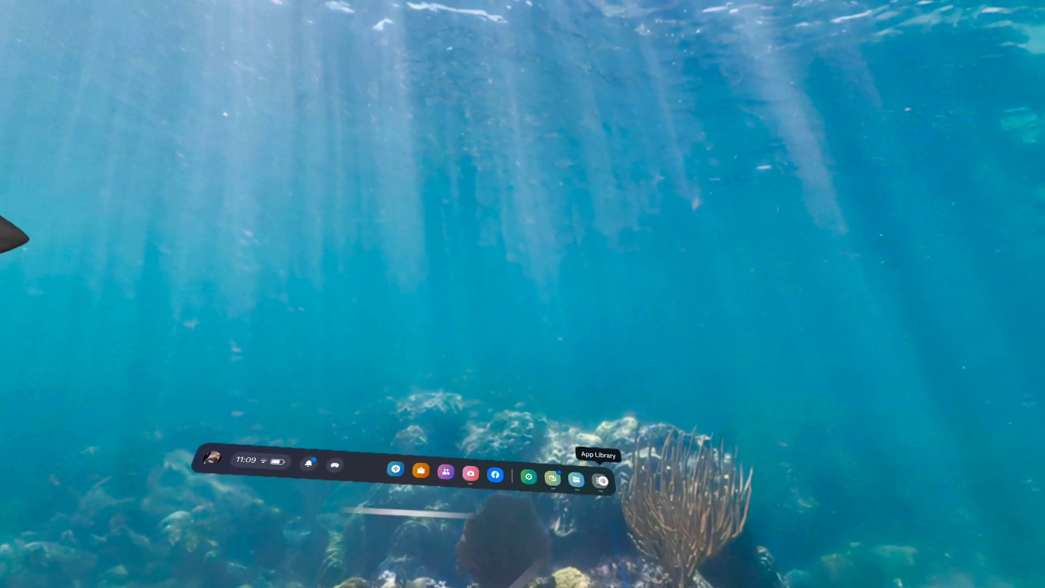
Step: Open the App Library and look through the apps listed under Unknown Sources
click(587, 481)
scroll(515, 354, up, 5)
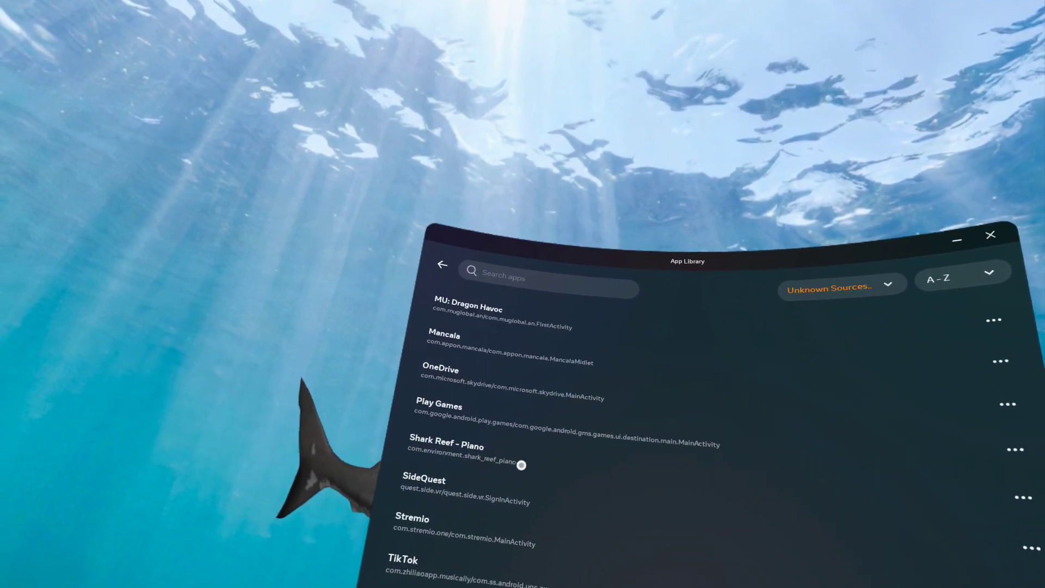
scroll(477, 363, up, 3)
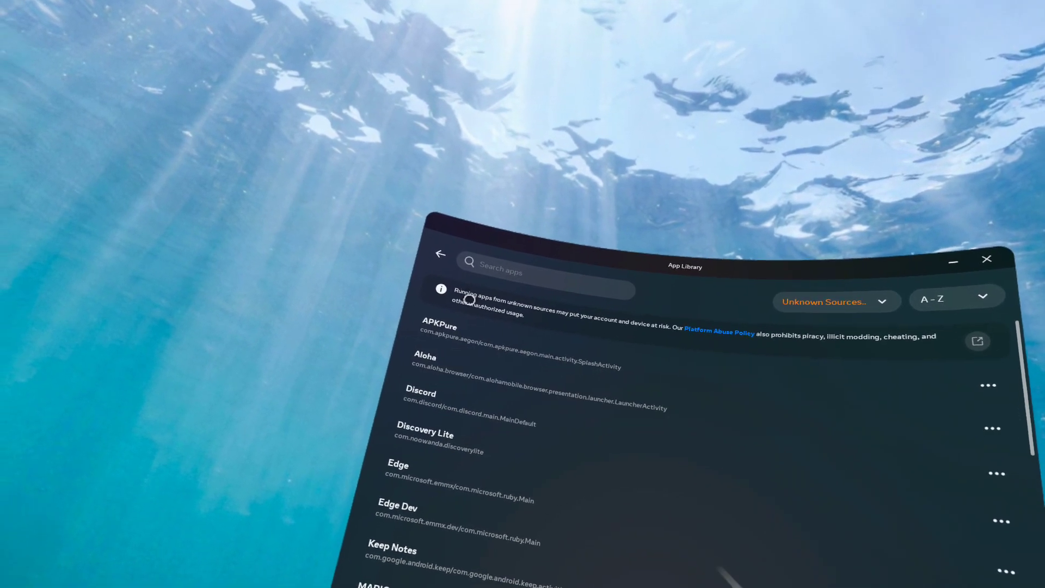
scroll(481, 344, down, 5)
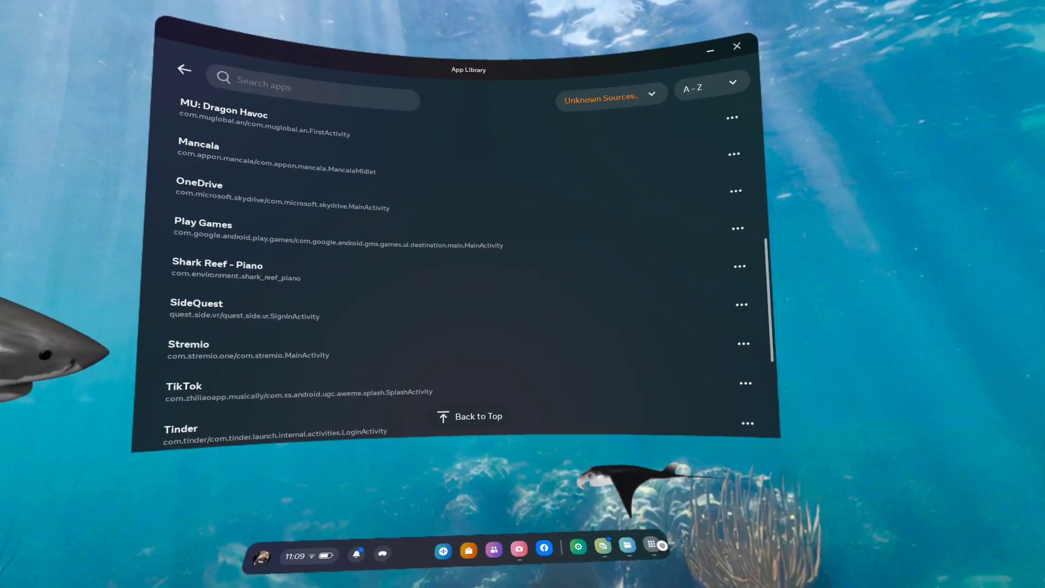
click(686, 583)
click(687, 583)
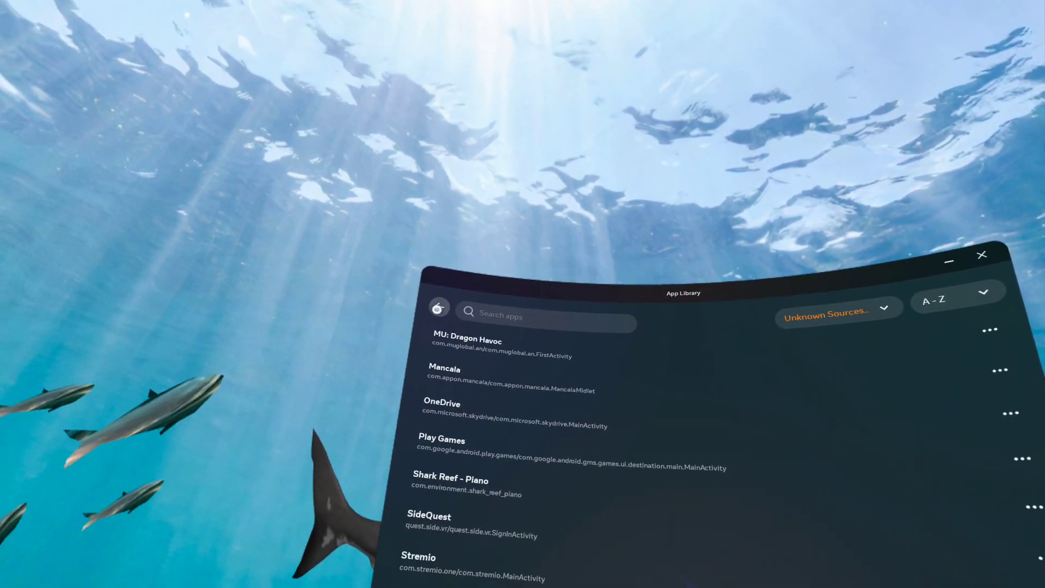
Step: Return to the main App Library grid and look through the installed apps
click(437, 307)
scroll(586, 333, down, 2)
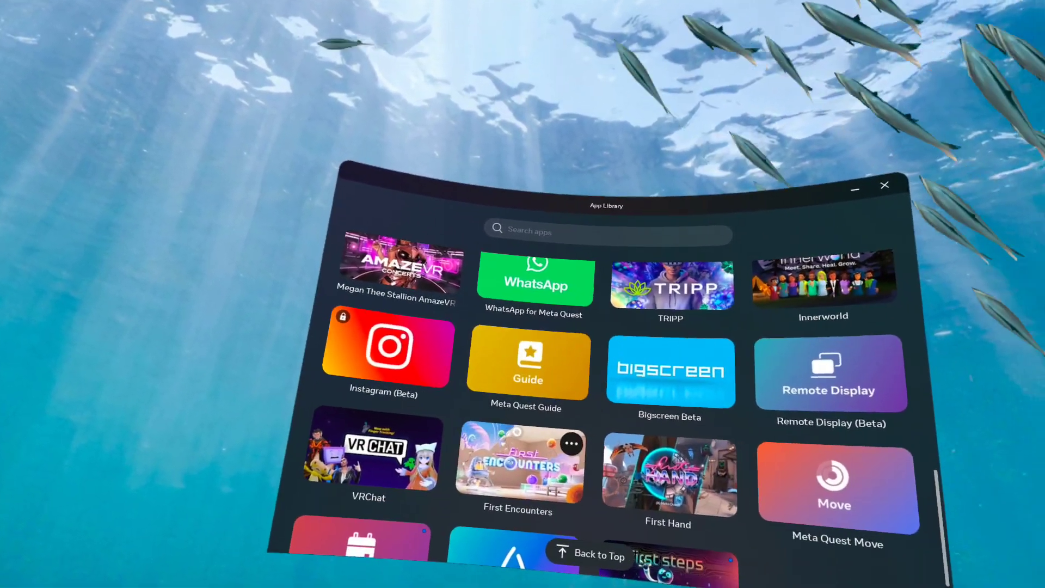
scroll(531, 305, up, 10)
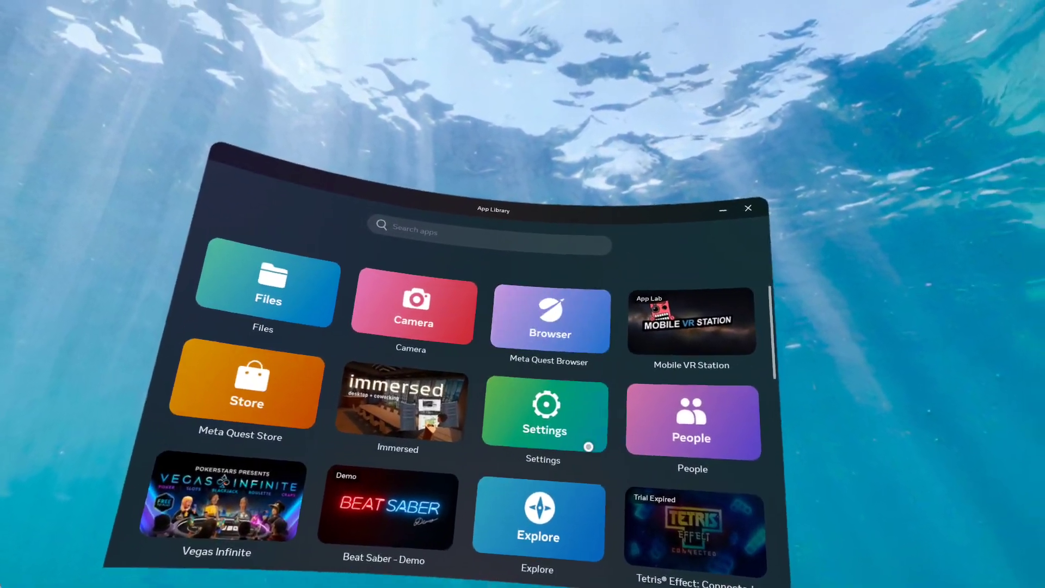
mouse_move(682, 289)
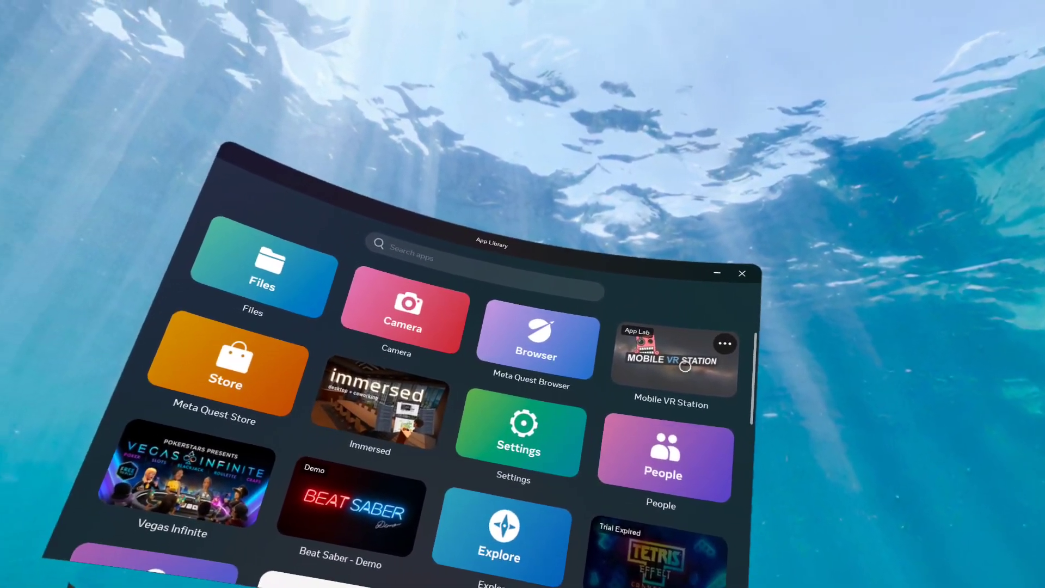
mouse_move(581, 473)
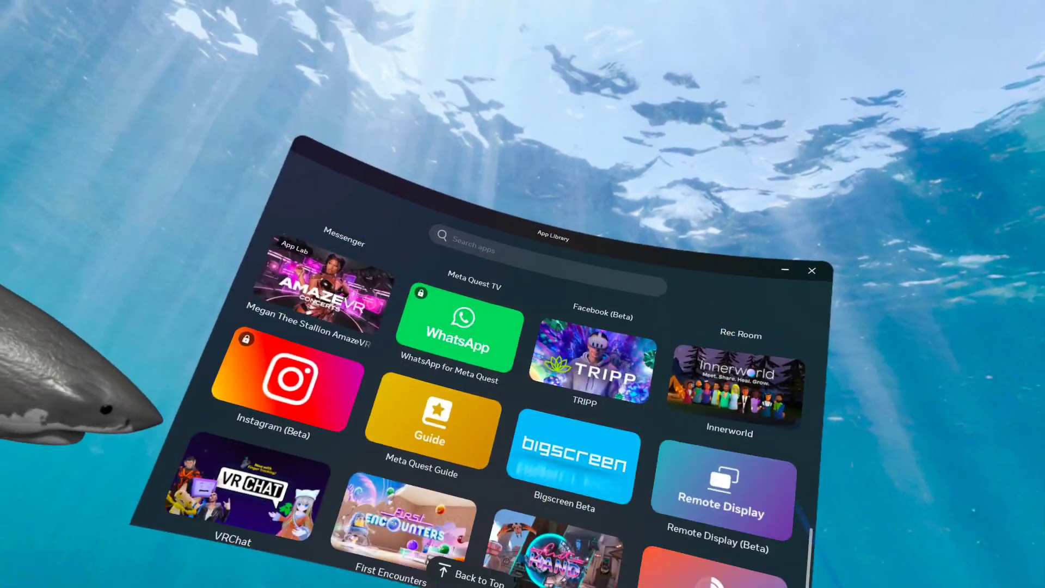
scroll(460, 553, up, 3)
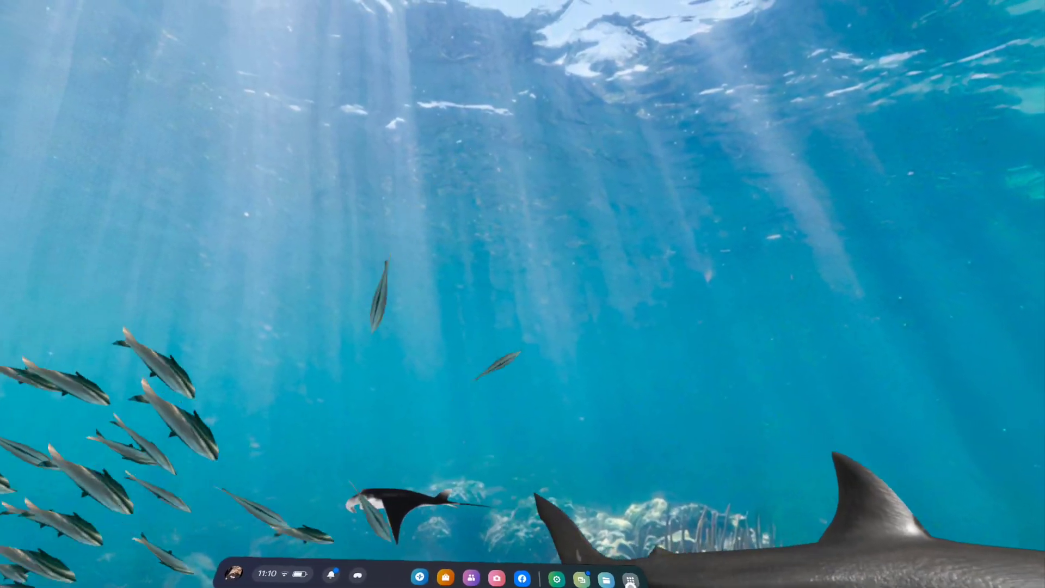
Step: Show the Unknown Sources apps in the App Library and launch Stremio
click(629, 579)
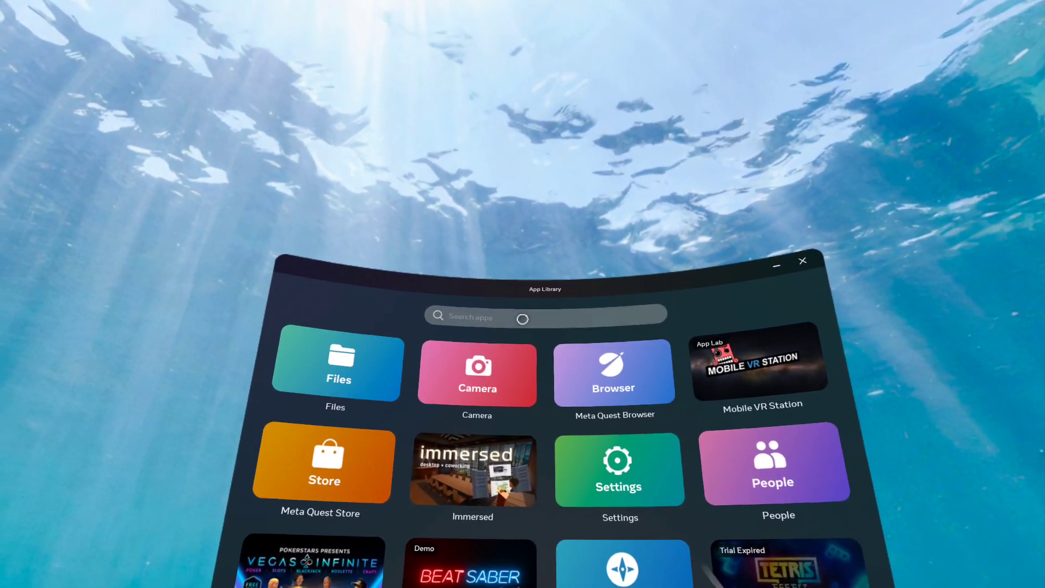
click(523, 319)
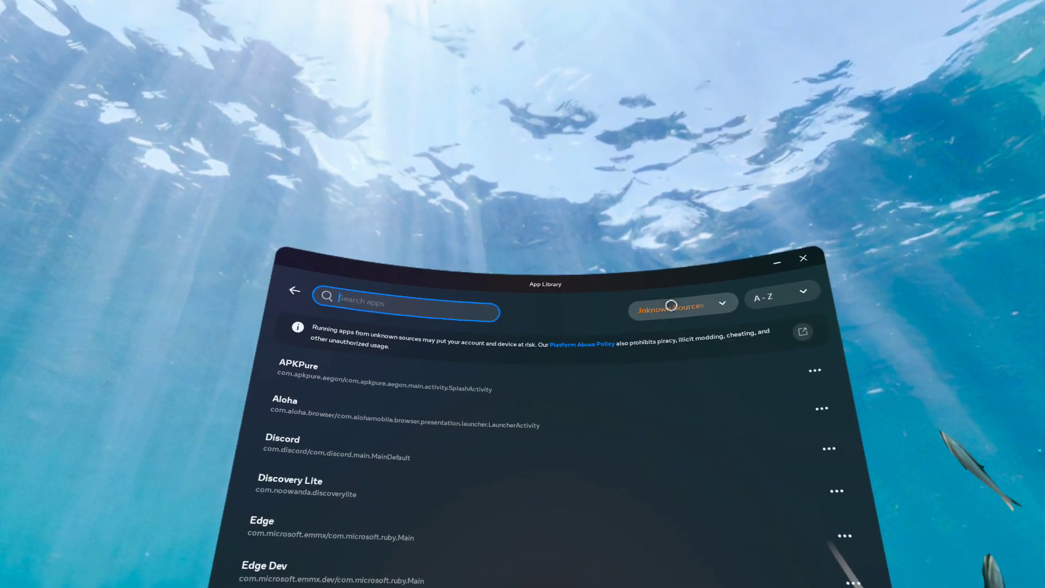
drag(565, 473, 639, 345)
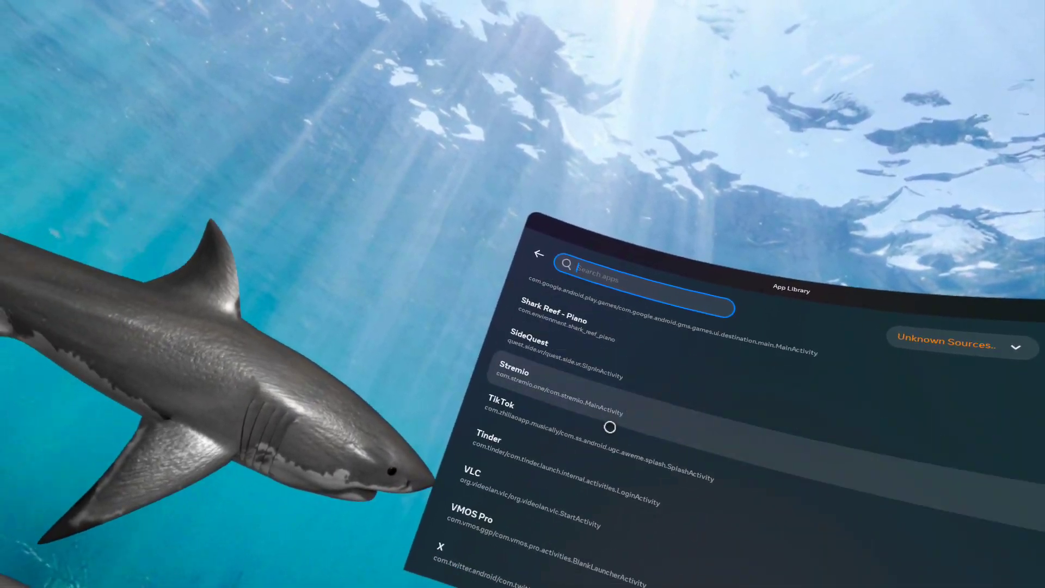
click(543, 363)
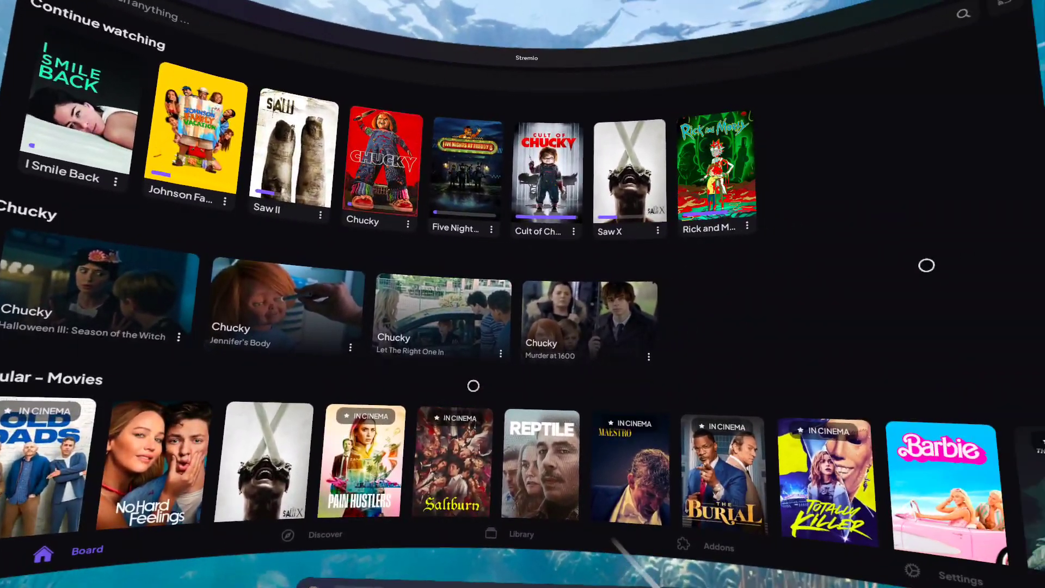
Step: Open Barbie from the popular movies, play a 2160p HDR stream of it, and leave the player
scroll(476, 441, down, 3)
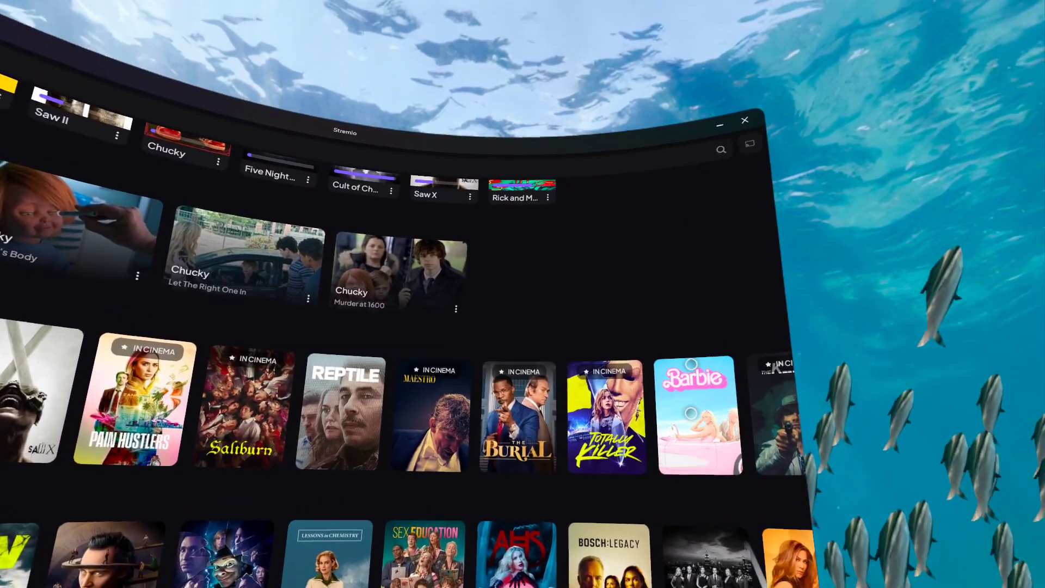
click(687, 370)
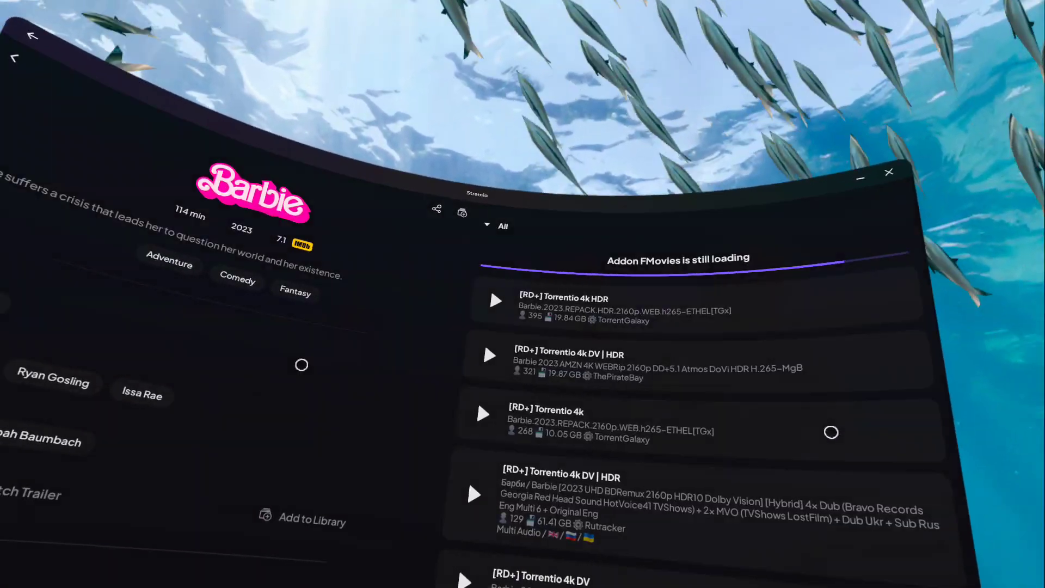
scroll(592, 403, down, 10)
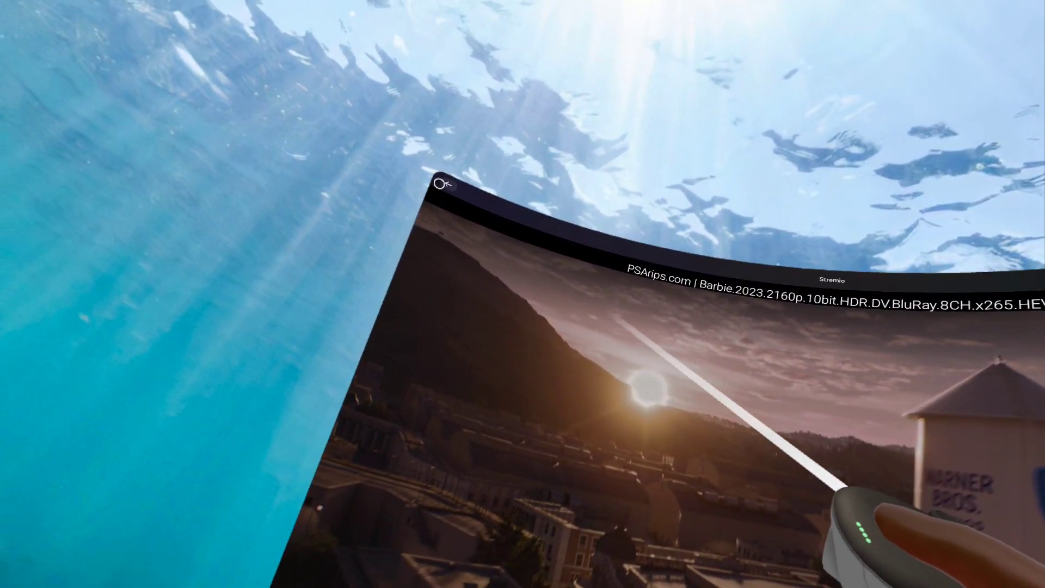
click(459, 184)
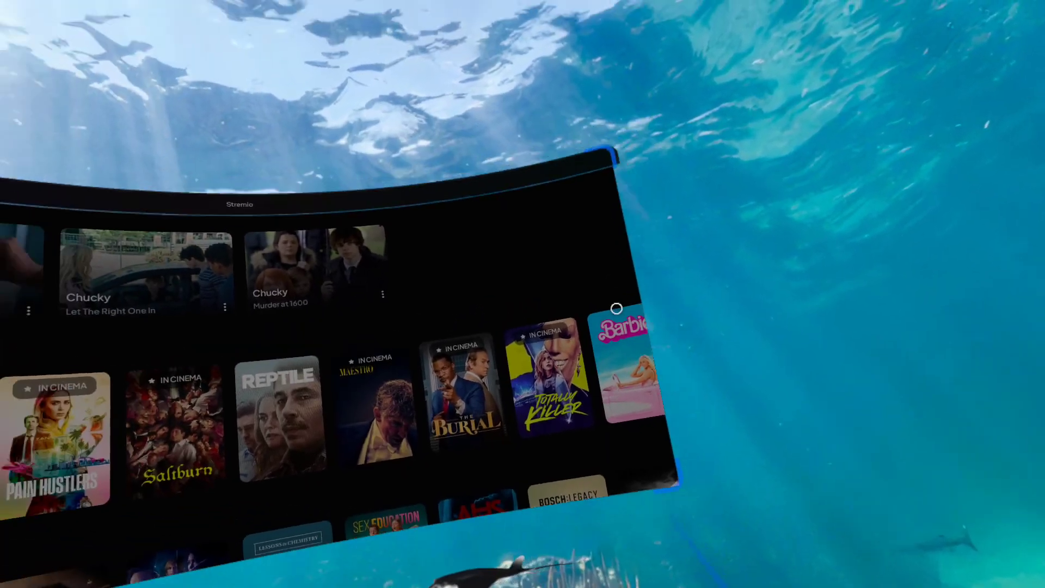
Step: Enlarge the Stremio window and look through the movie and series rows on the board
drag(675, 484, 1042, 585)
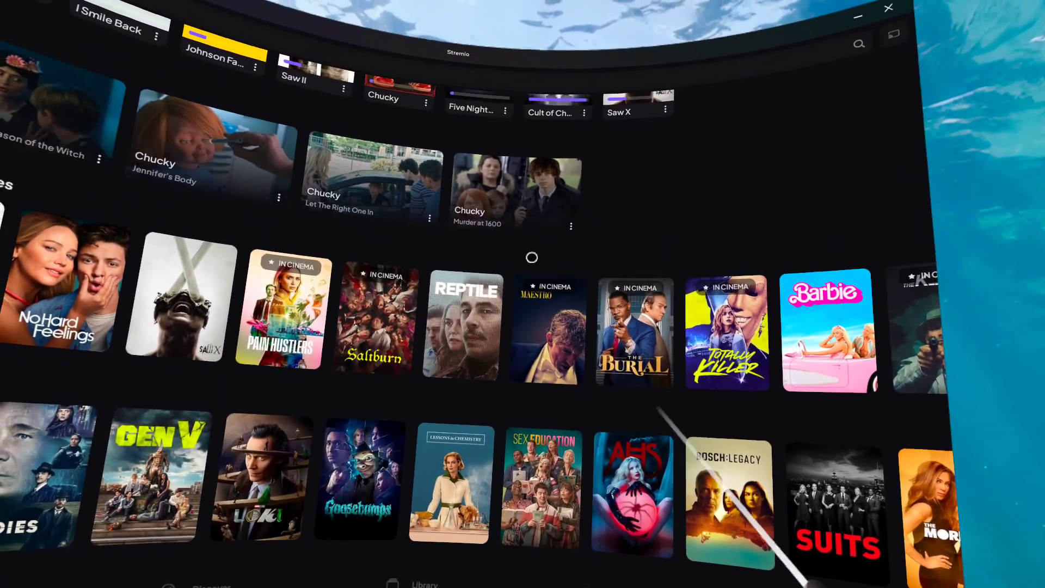
scroll(533, 335, down, 2)
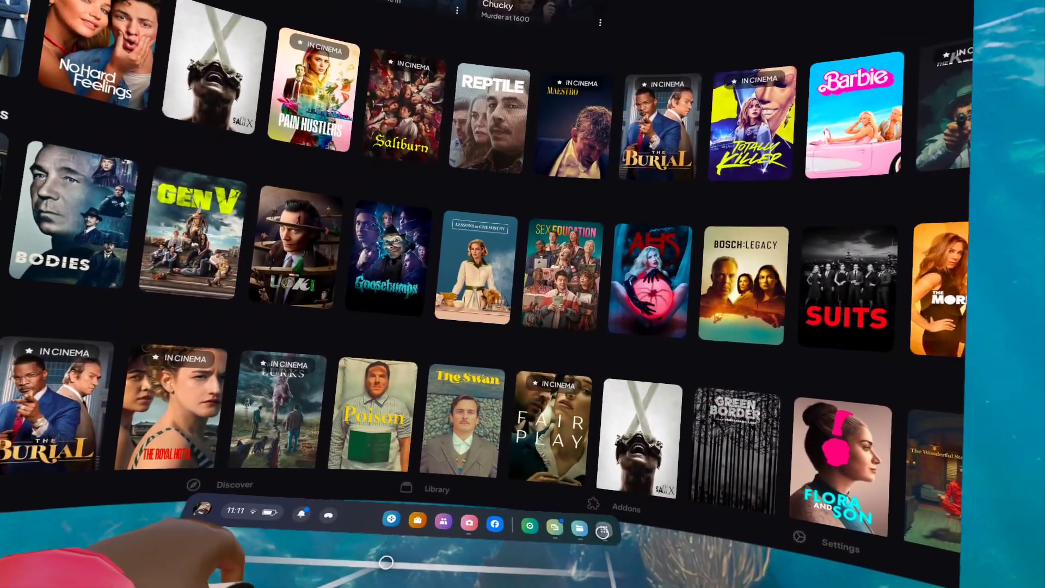
Step: Reopen the App Library's Unknown Sources list and launch VLC
click(621, 567)
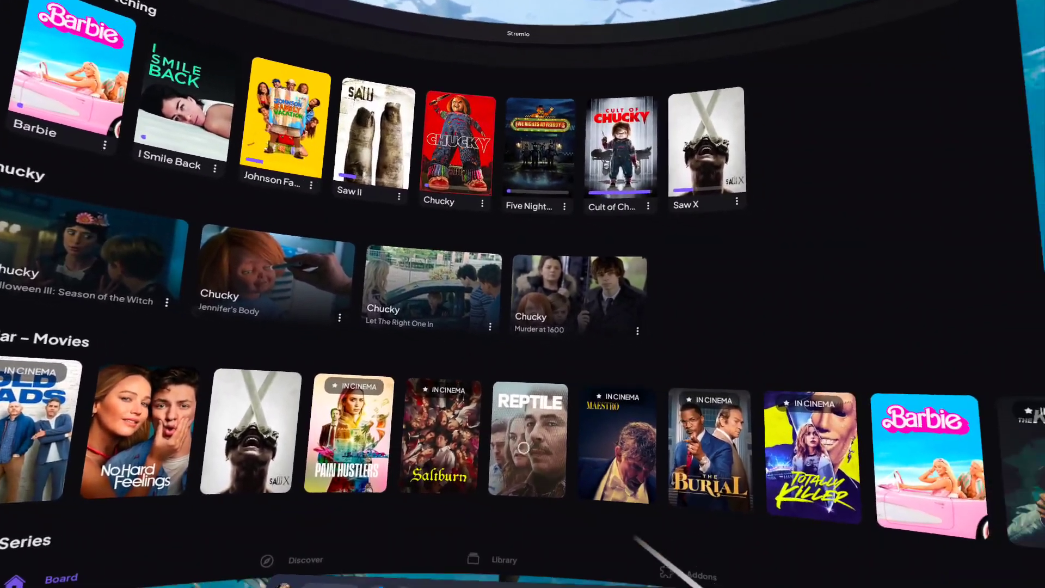
click(583, 551)
scroll(554, 243, down, 2)
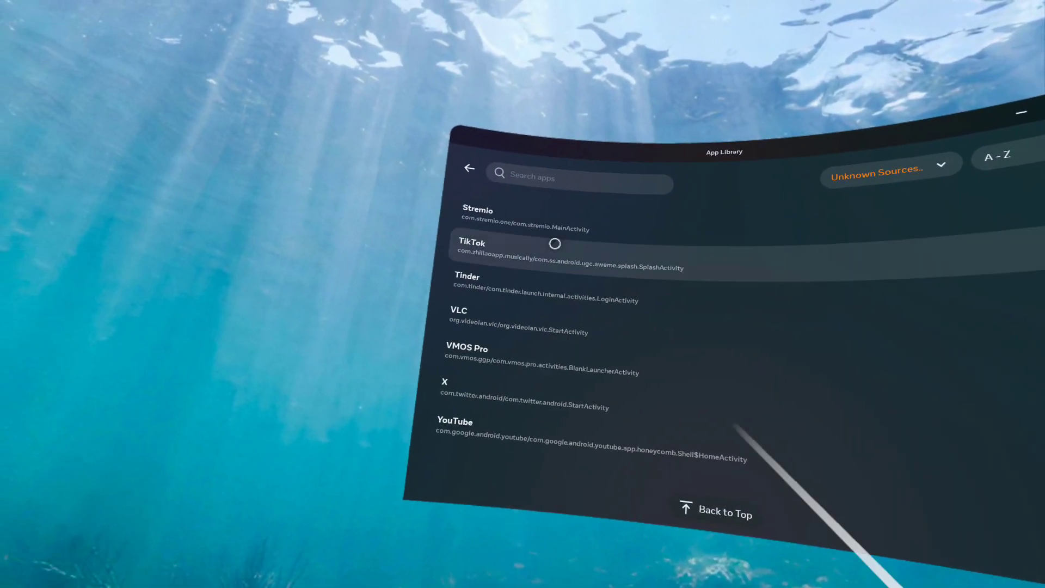
scroll(507, 376, up, 4)
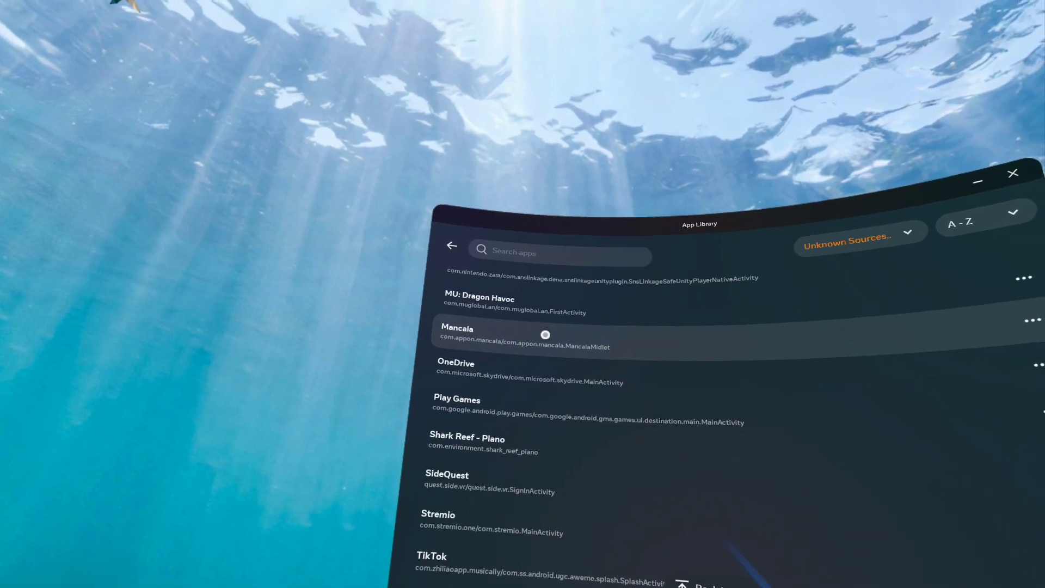
scroll(545, 334, up, 10)
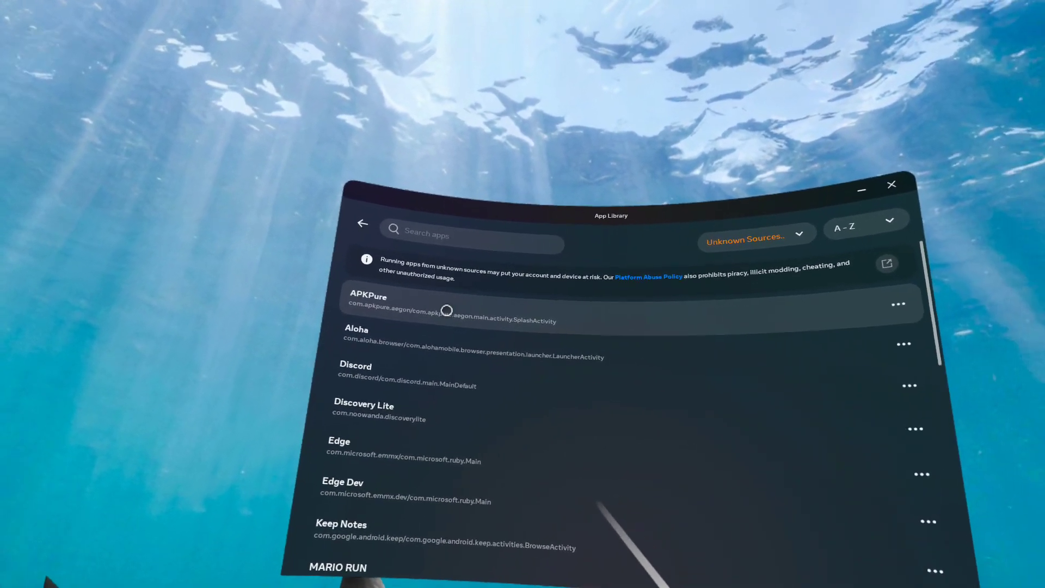
scroll(447, 310, down, 8)
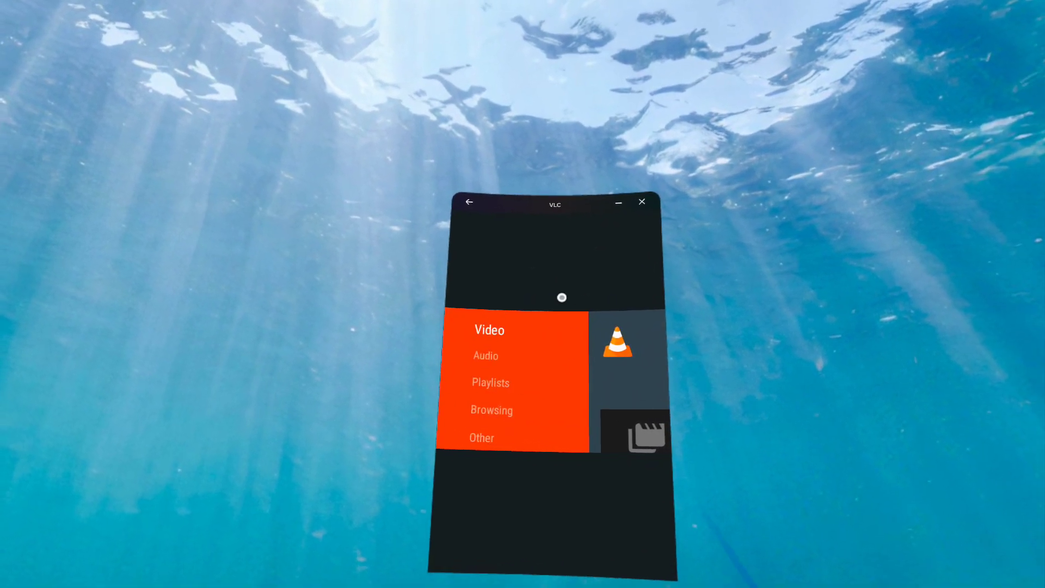
Step: Go to the Other section of VLC and open its Settings
drag(523, 361, 498, 501)
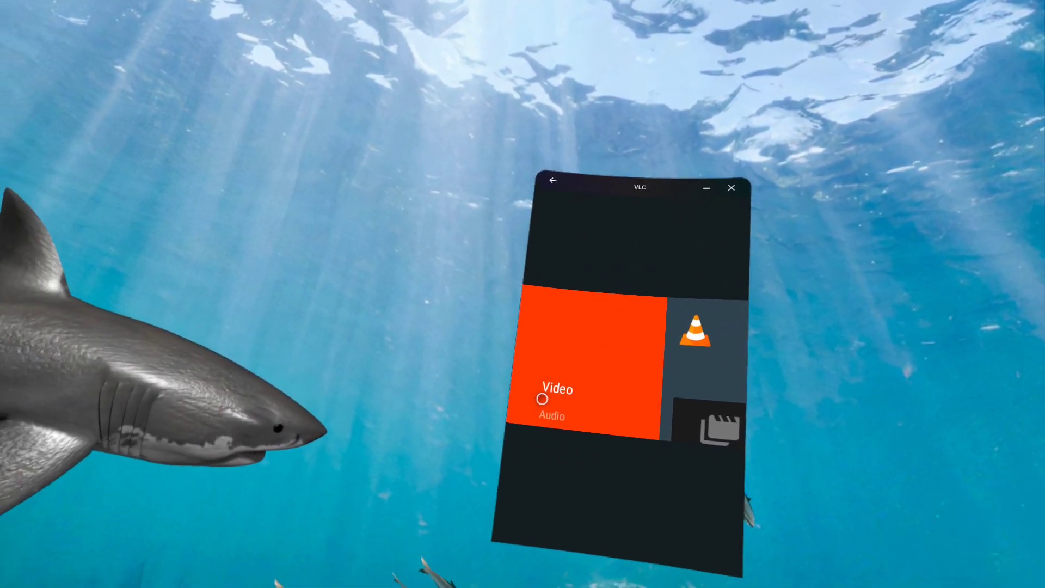
drag(543, 399, 658, 261)
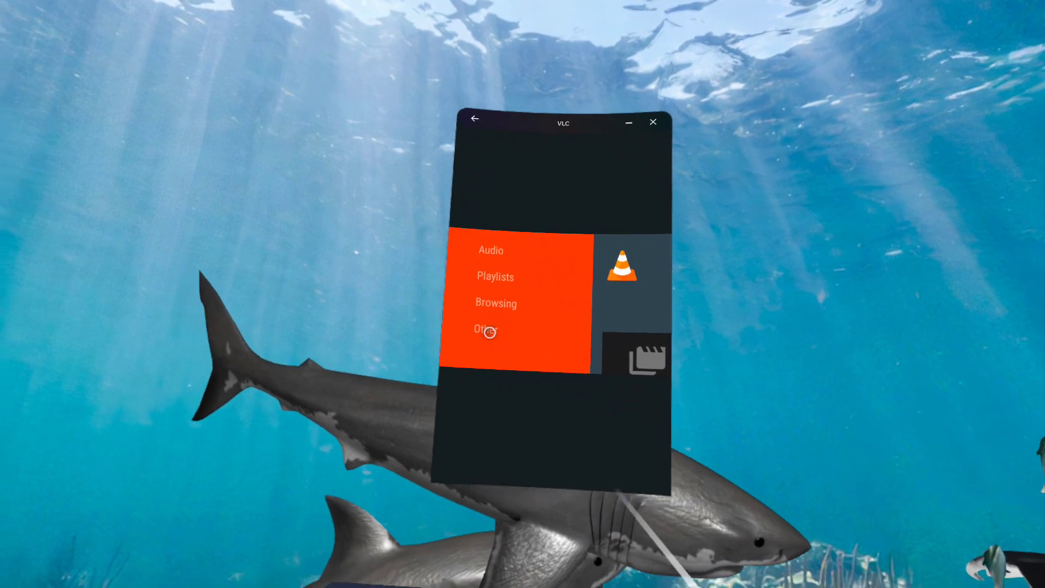
click(490, 332)
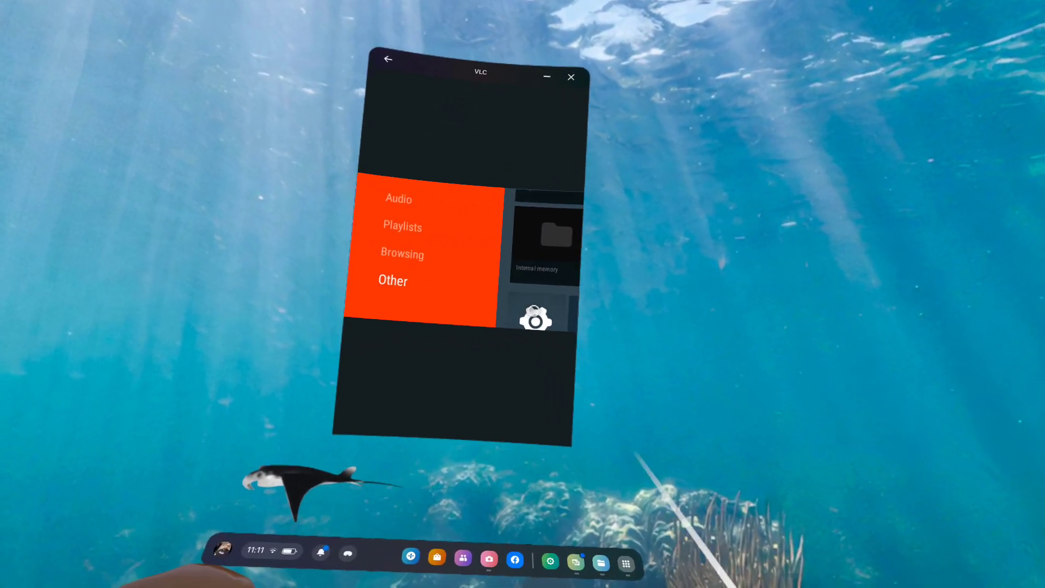
click(539, 362)
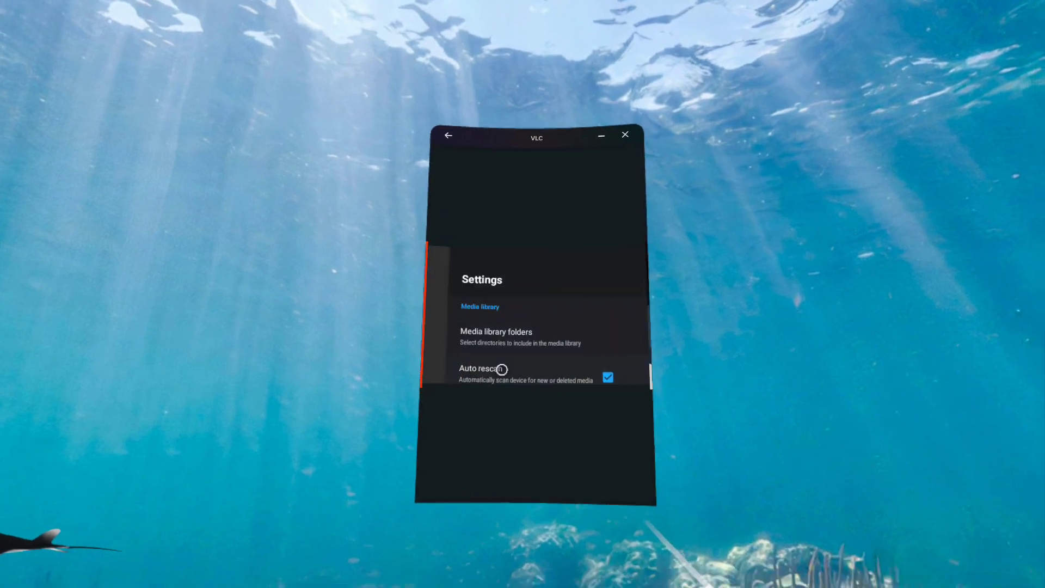
Step: Open the Audio section of VLC's Settings
scroll(534, 354, down, 2)
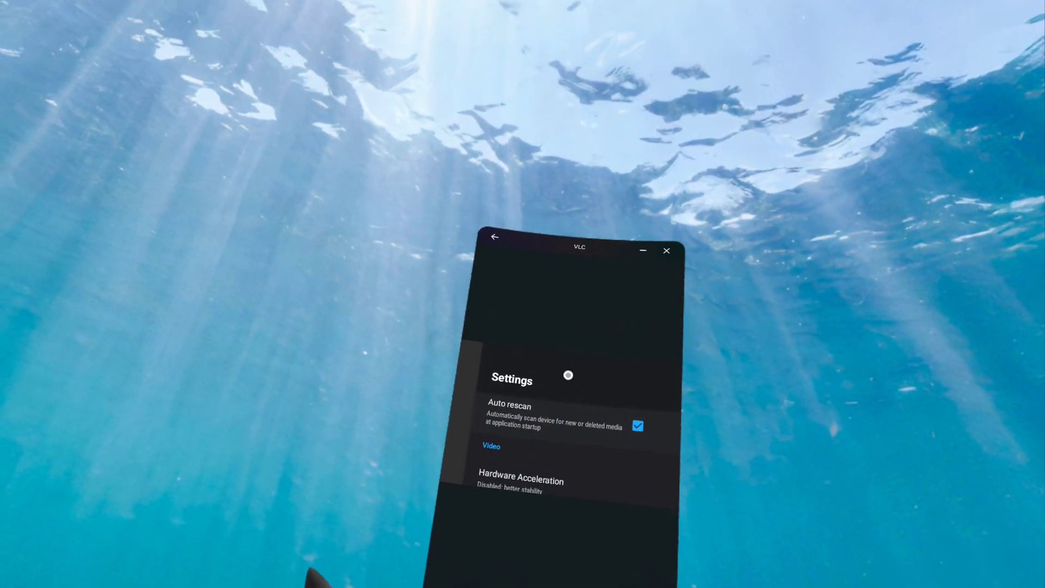
scroll(565, 412, down, 5)
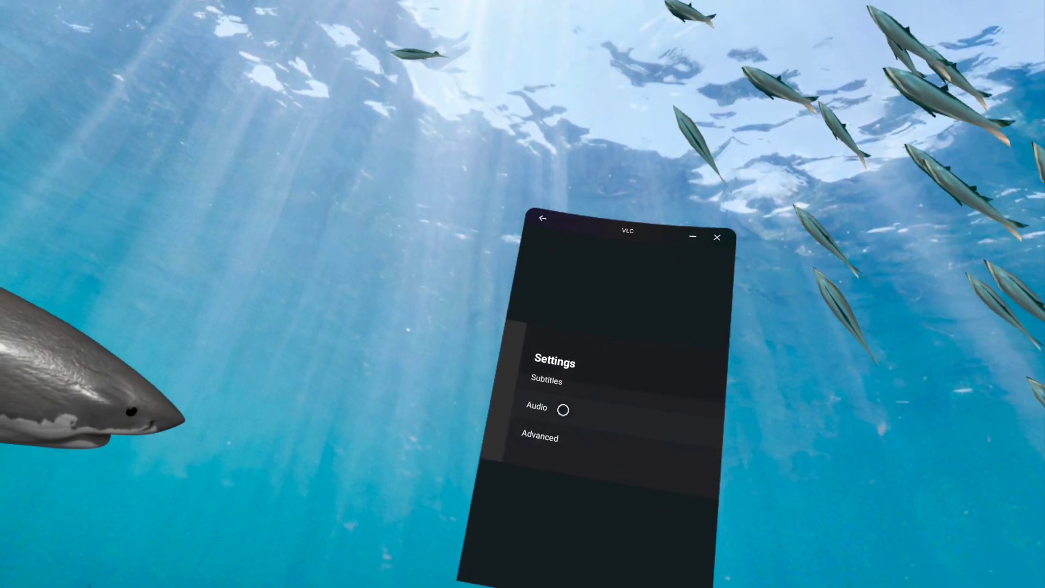
click(561, 408)
Step: Open the Audio output setting and examine the choice between AudioTrack and OpenSL ES
scroll(533, 366, down, 5)
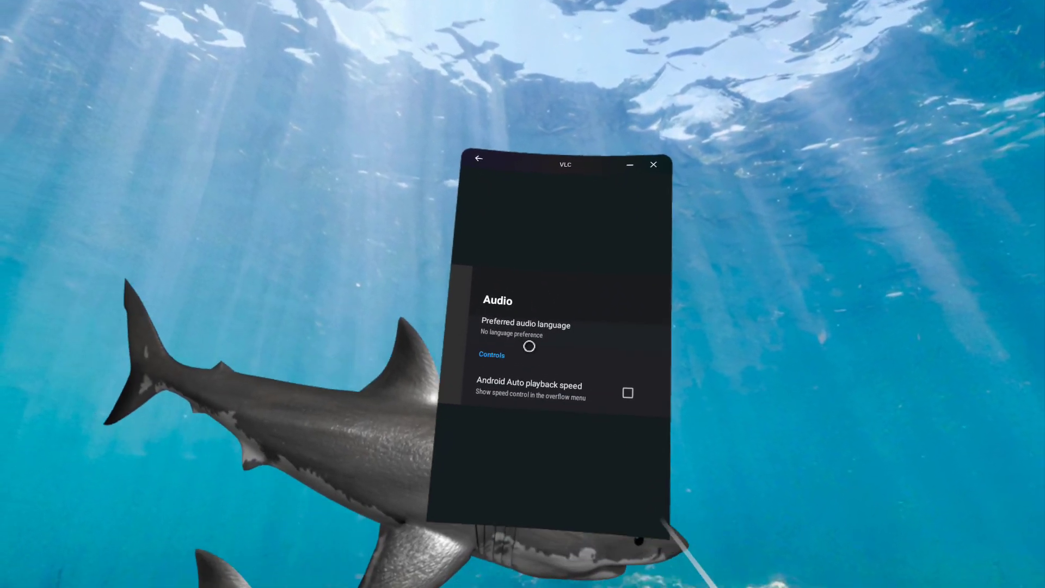
scroll(534, 352, down, 5)
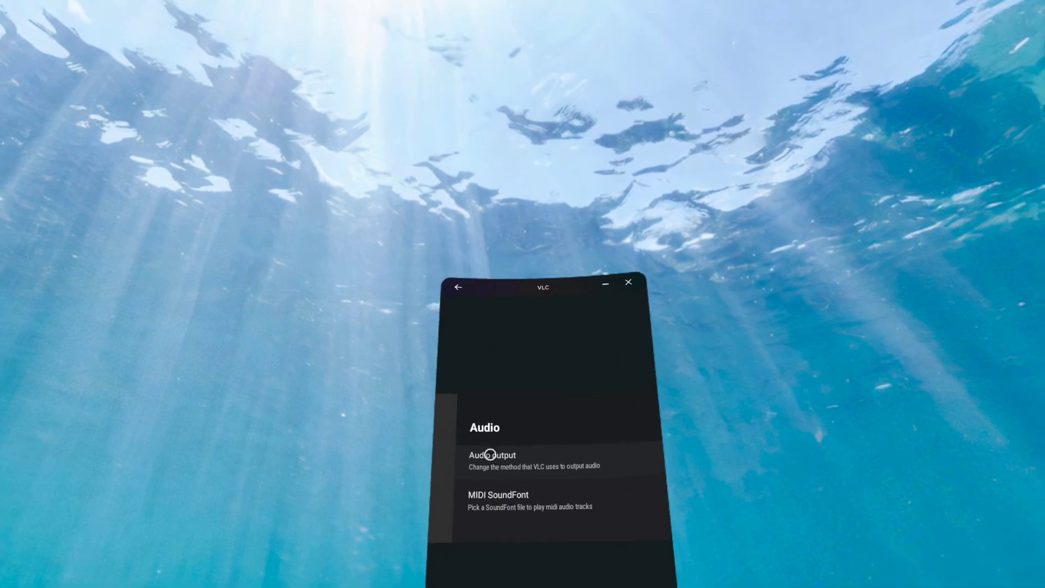
click(495, 387)
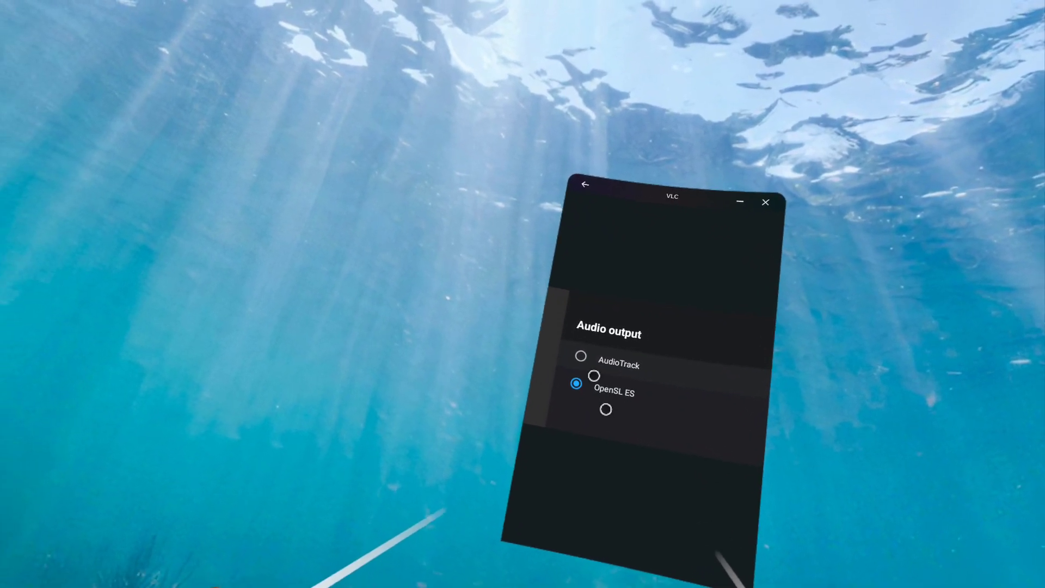
click(563, 274)
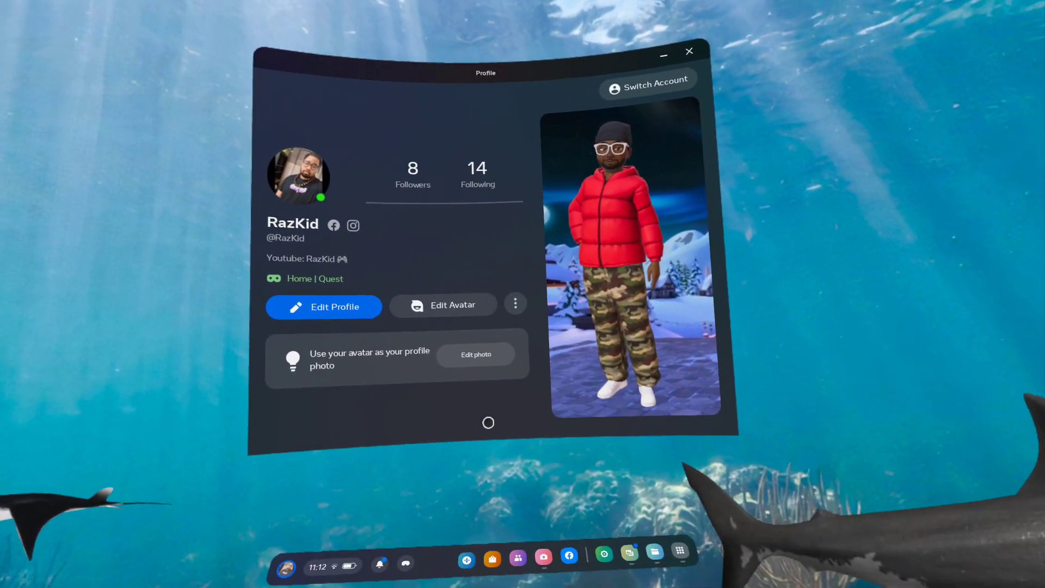
Step: Reopen the App Library, go back from Unknown Sources to the full library, and look through the installed apps
click(631, 544)
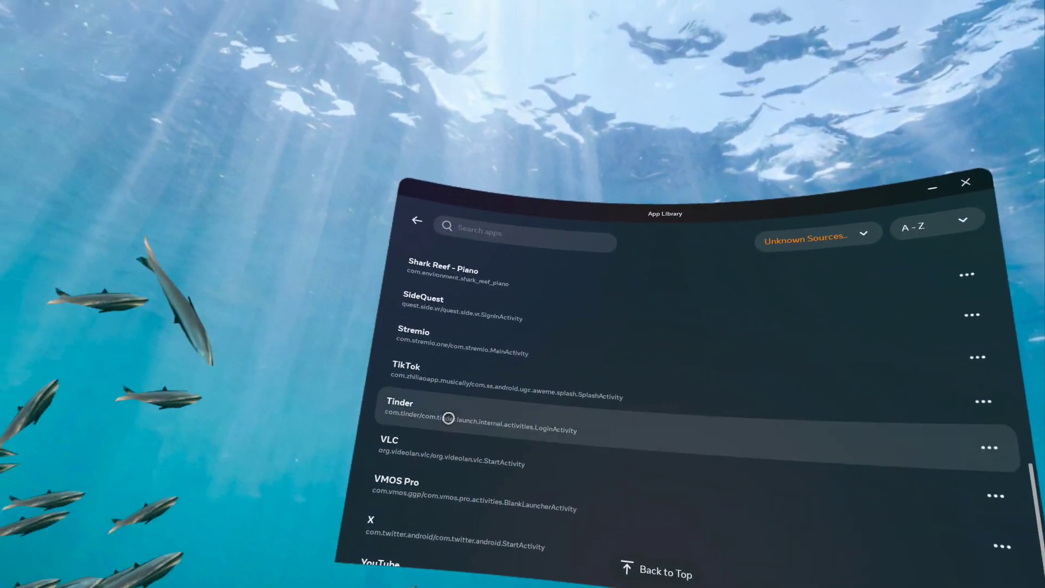
click(449, 289)
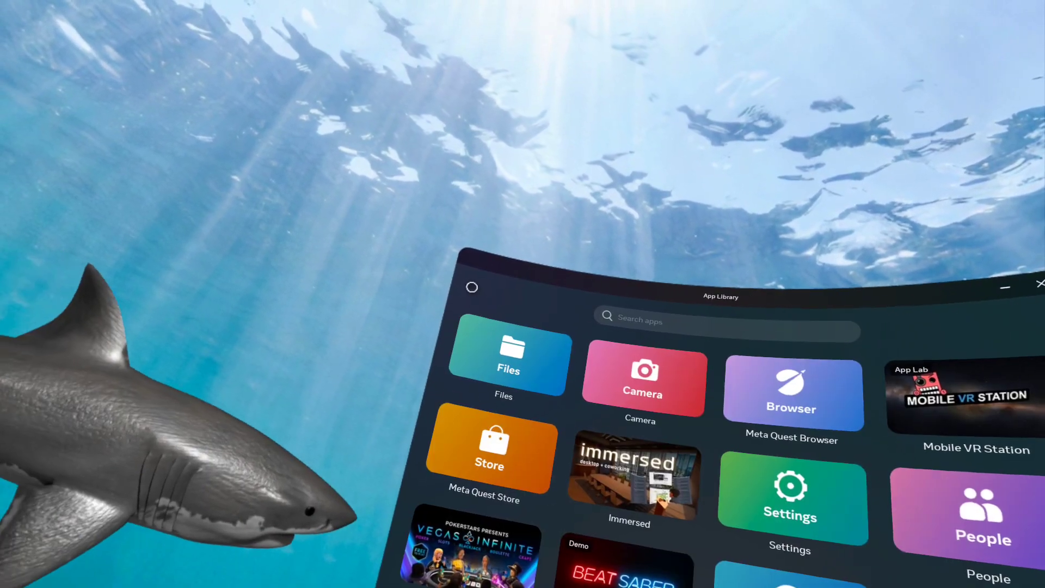
scroll(439, 414, down, 3)
scroll(593, 392, up, 2)
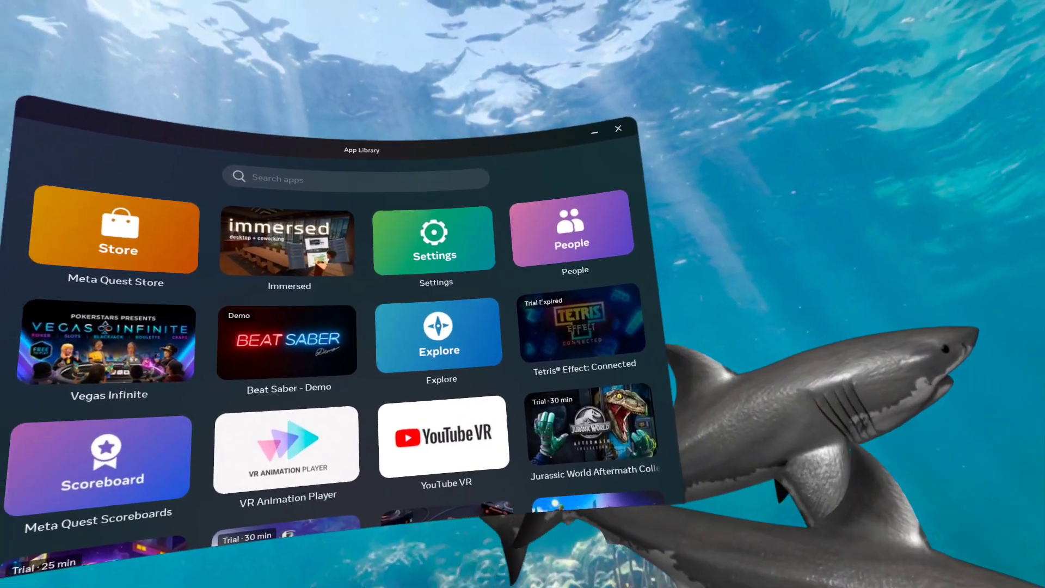
scroll(353, 327, down, 3)
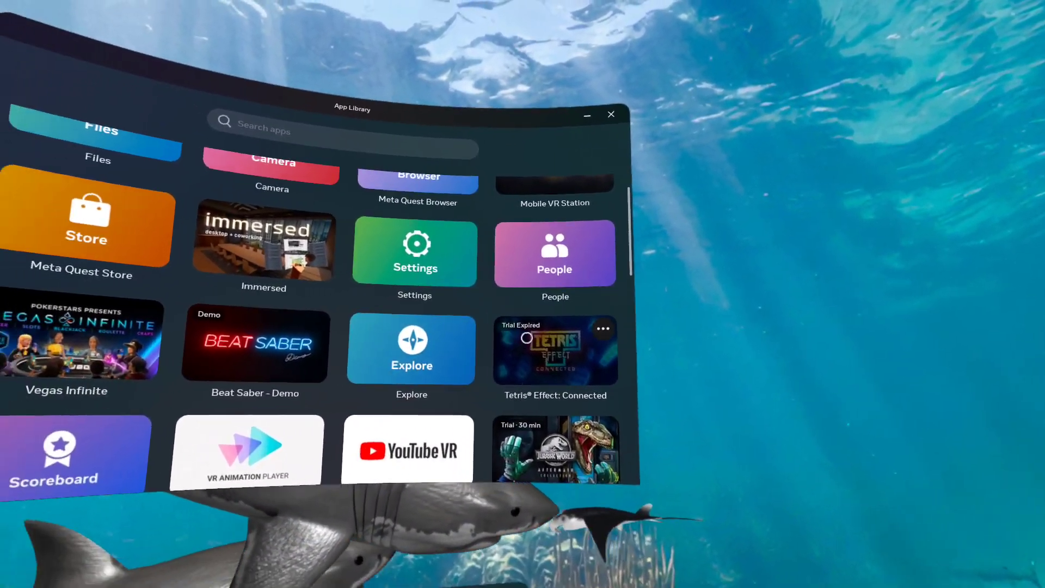
scroll(490, 337, down, 10)
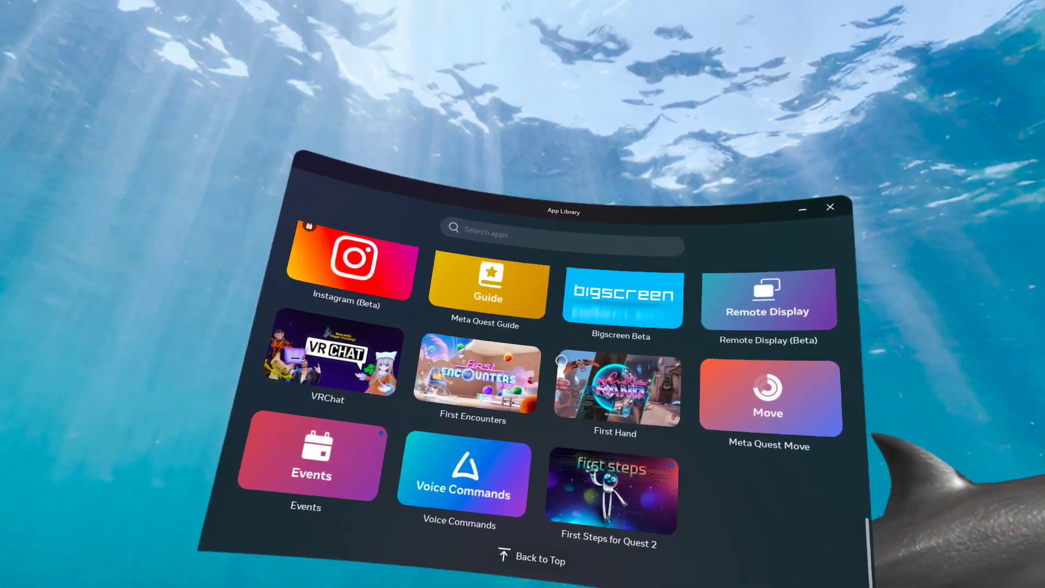
scroll(687, 403, up, 2)
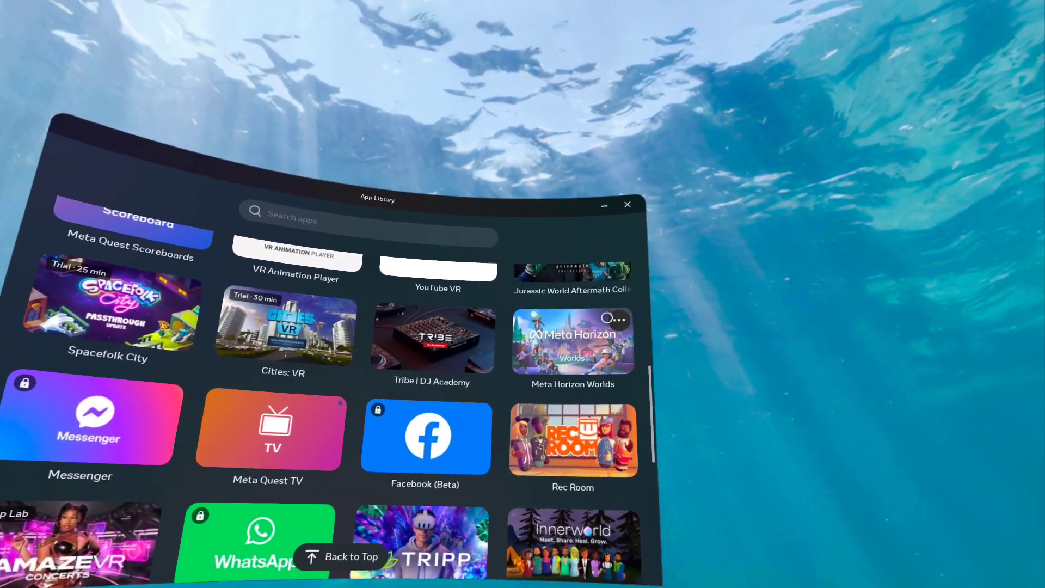